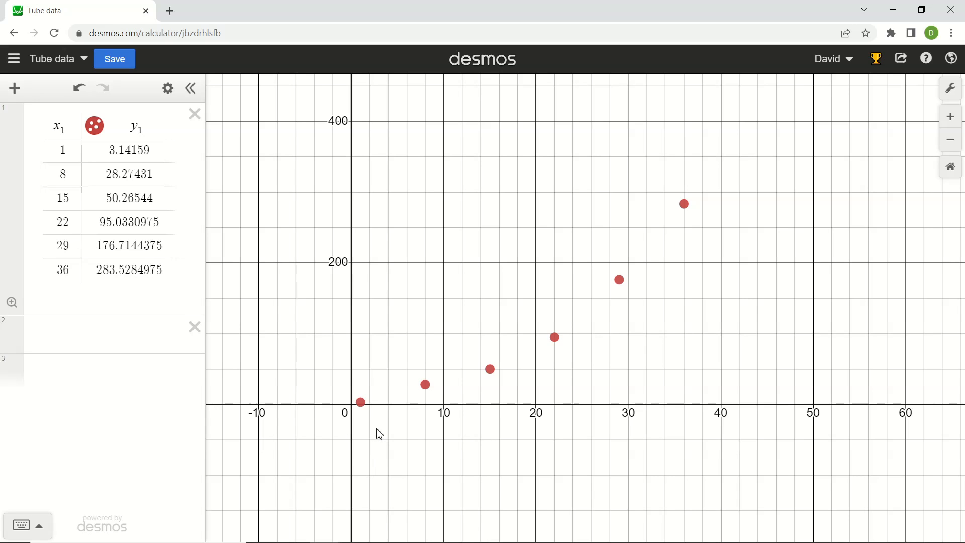
Hide the table's plotted data points on the graph.
left_click(128, 337)
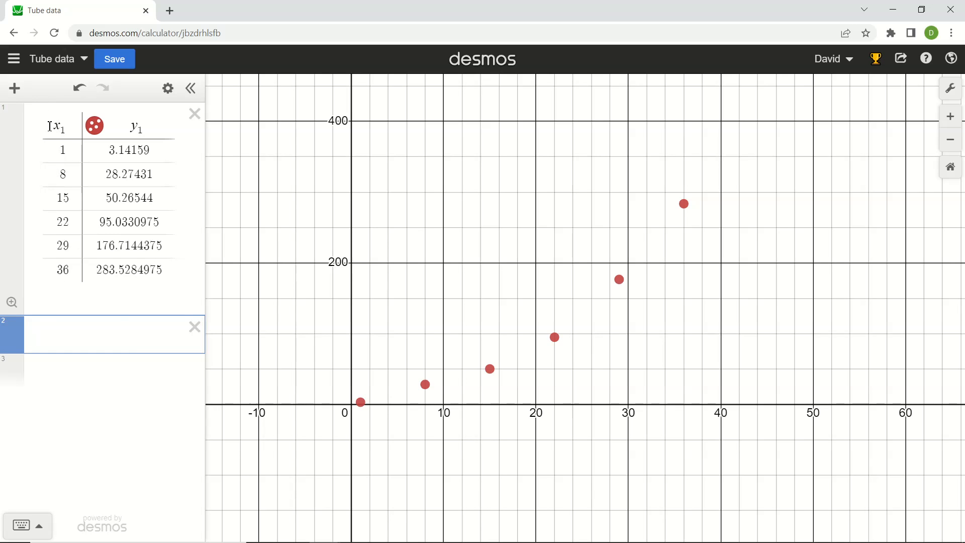
left_click_drag(50, 125, 77, 130)
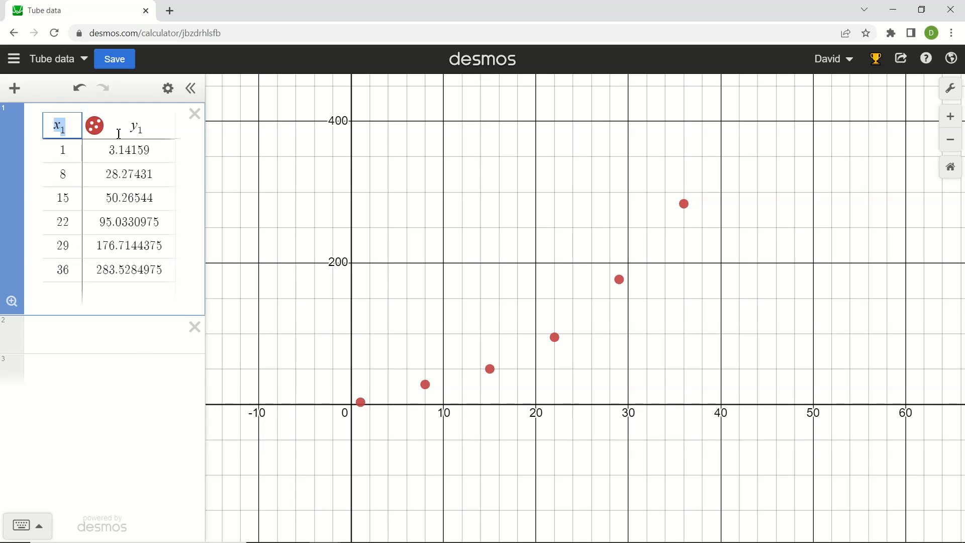
left_click(94, 125)
Evaluate the list elements x1[1], x1[2] and x1[3] one after another in the empty expression below the table.
left_click(105, 341)
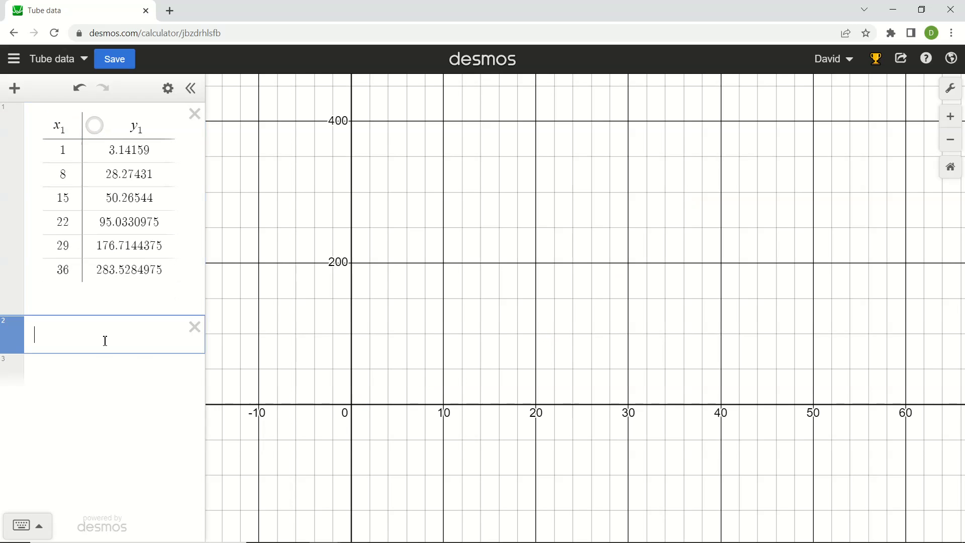
type("x1")
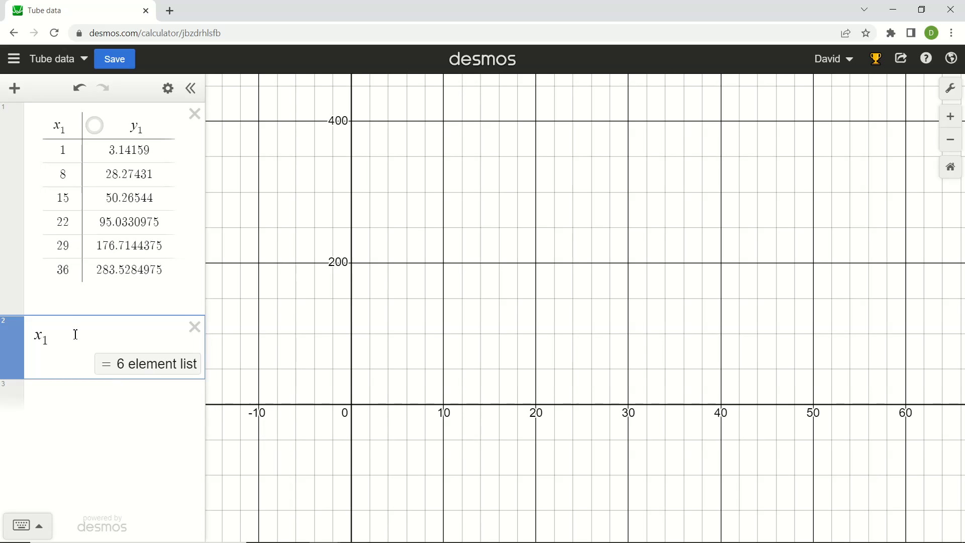
type("[1]")
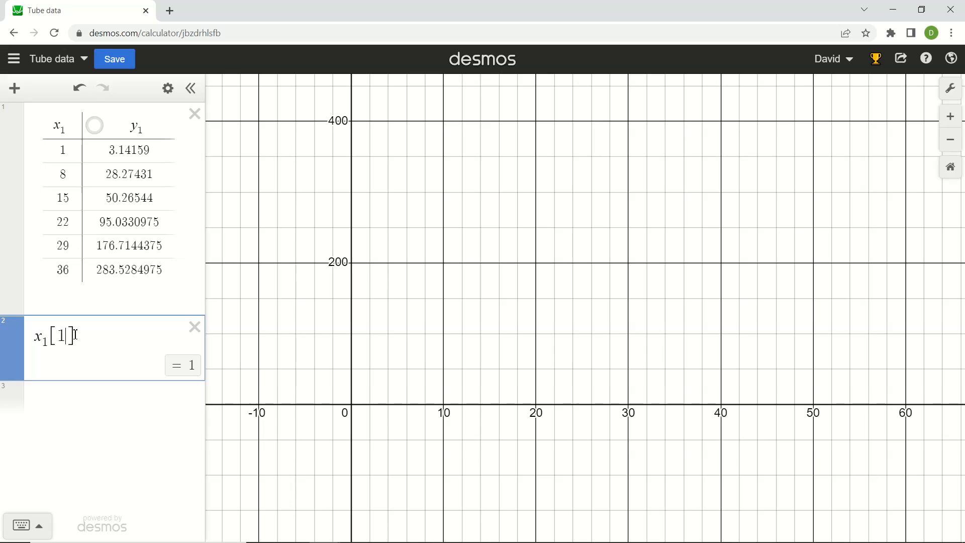
key("BackSpace")
type("2")
key("BackSpace")
type("3")
Clear the x1[3] expression, leaving its line empty.
left_click_drag(33, 335, 105, 333)
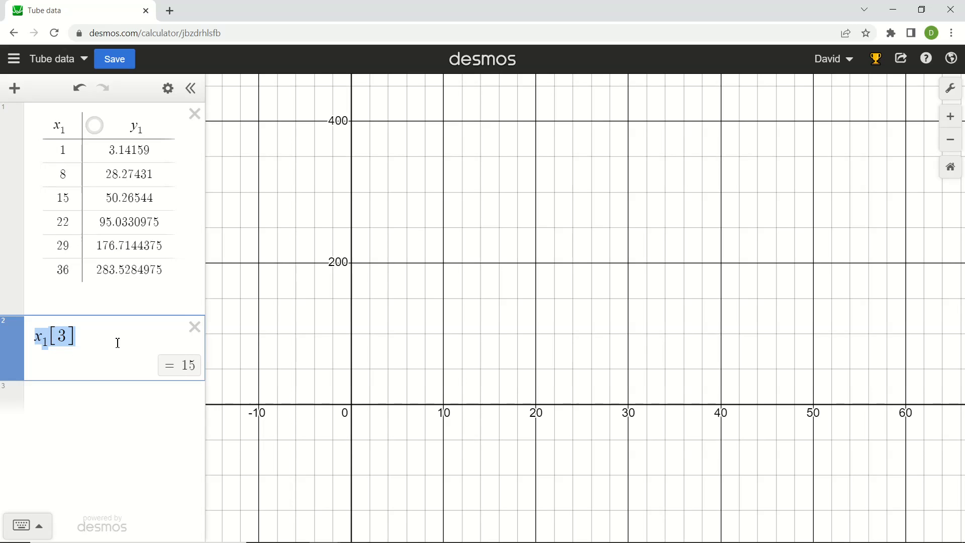
left_click(117, 344)
key("BackSpace")
key("BackSpace")
key("BackSpace")
key("BackSpace")
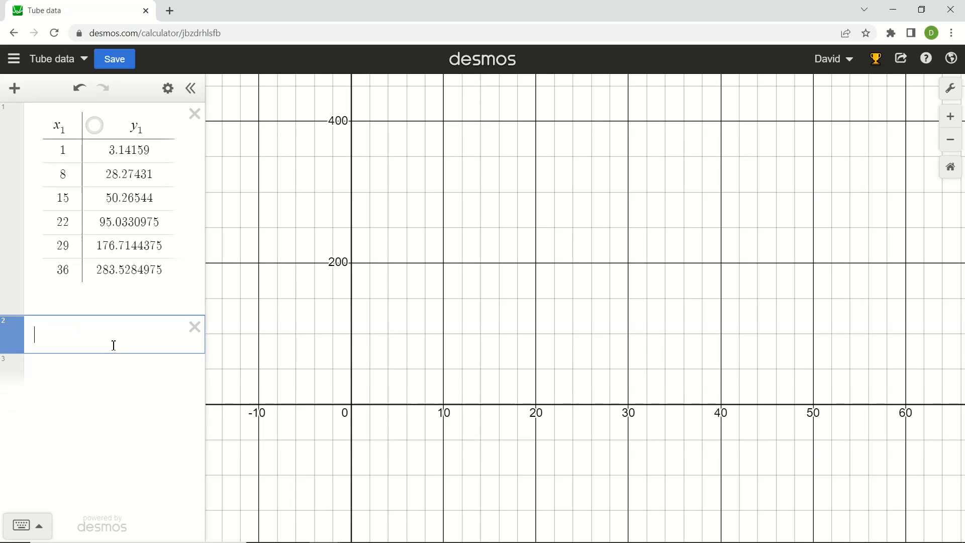
left_click(118, 126)
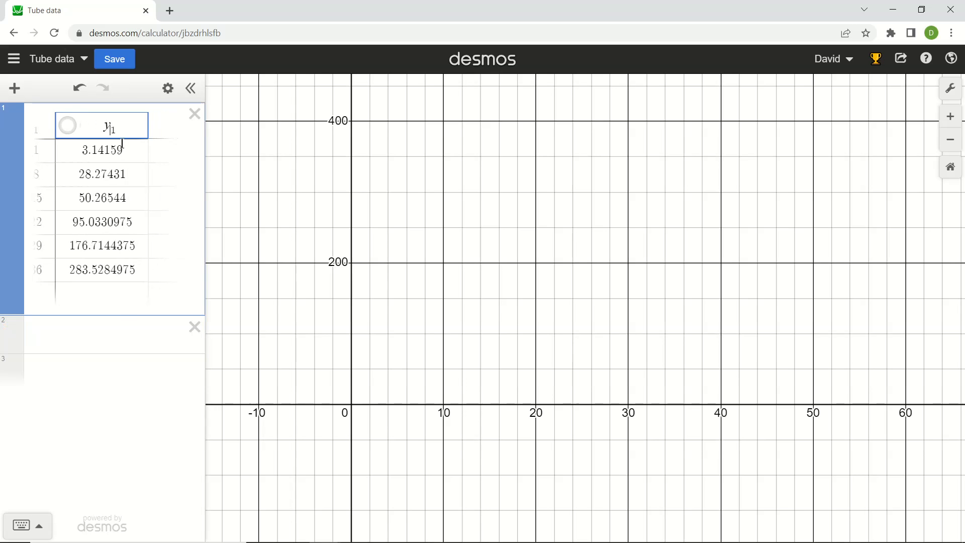
Enter the linear equation y = mx + b in the empty expression below the table.
left_click(68, 332)
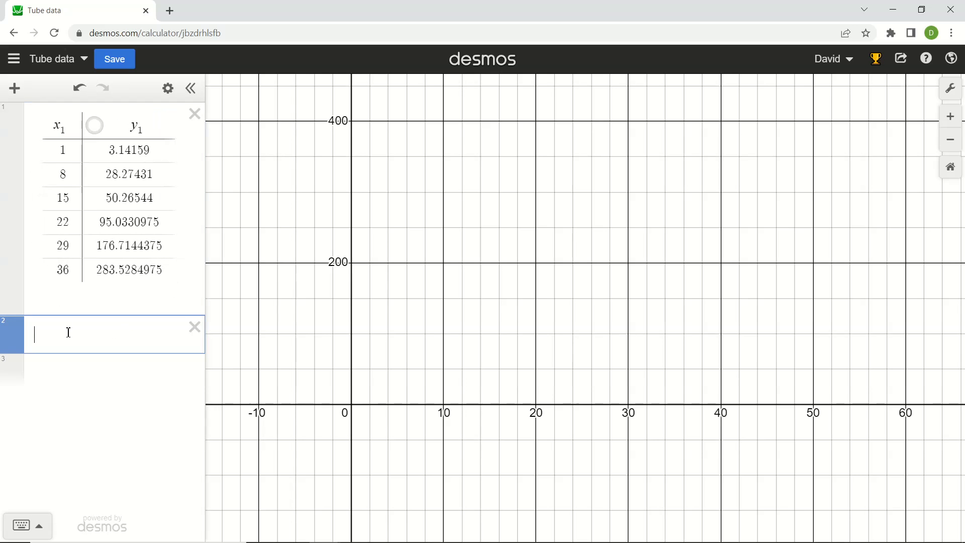
type("y=mx+b")
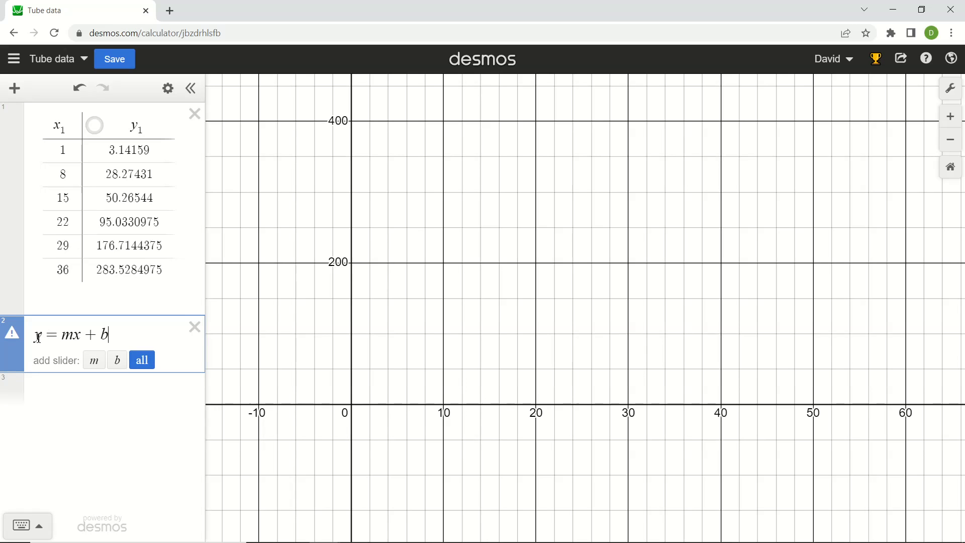
Add the subscript 1 to both x and y so the equation reads y1 = mx1 + b.
left_click_drag(75, 337, 82, 337)
left_click_drag(44, 333, 32, 334)
left_click(90, 337)
type("1")
left_click(43, 338)
type("1")
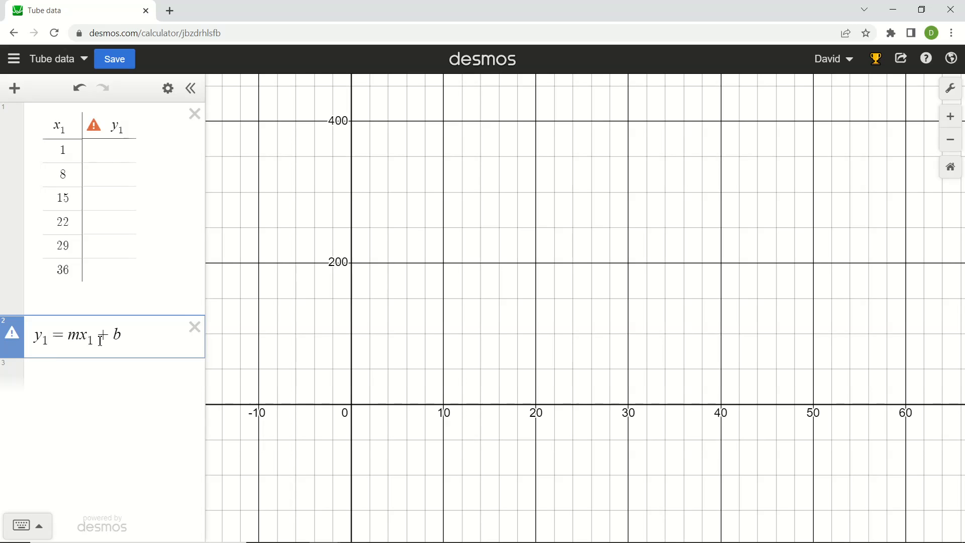
Replace the equals sign with a tilde to run the linear regression y1 ~ mx1 + b.
left_click_drag(58, 335, 76, 367)
type("~")
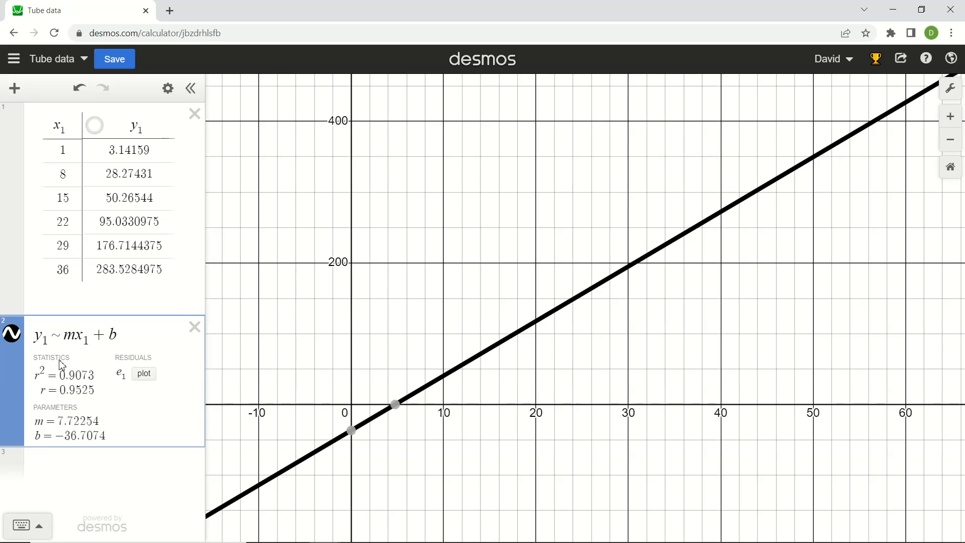
double_click(58, 341)
Show the table's data points on the graph together with the regression line.
left_click_drag(289, 354, 331, 310)
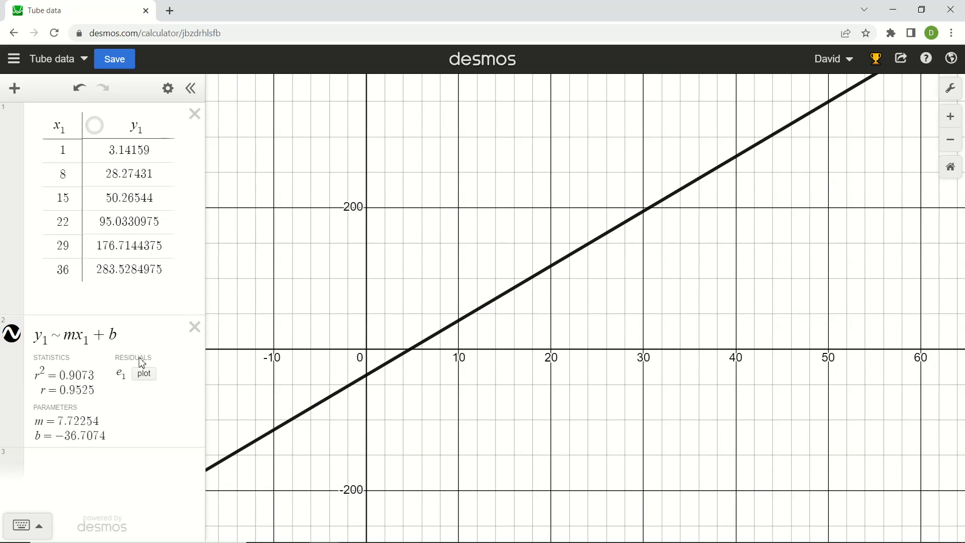
left_click(95, 125)
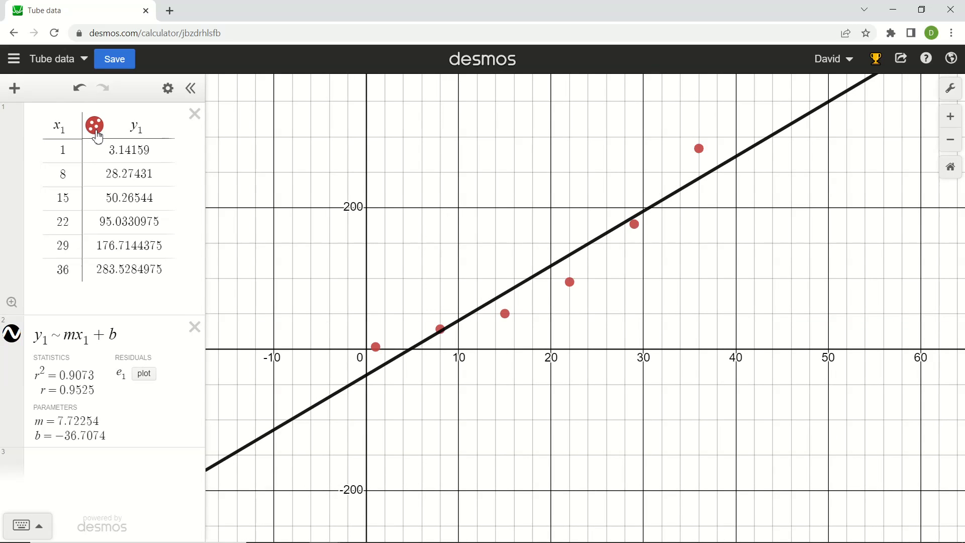
left_click_drag(314, 306, 304, 290)
left_click_drag(442, 233, 425, 260)
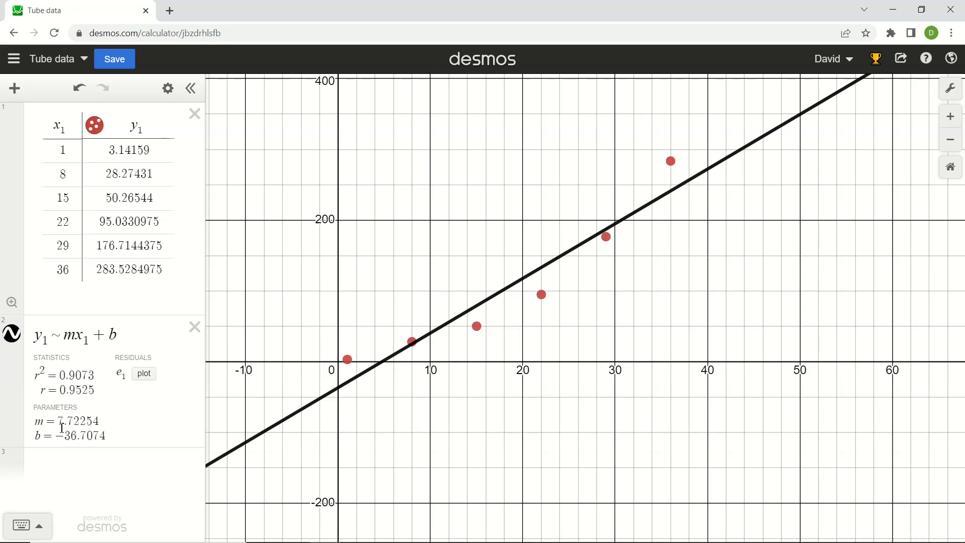
Graph the rounded regression line y = 7.7x - 36.7 as a new expression.
double_click(70, 335)
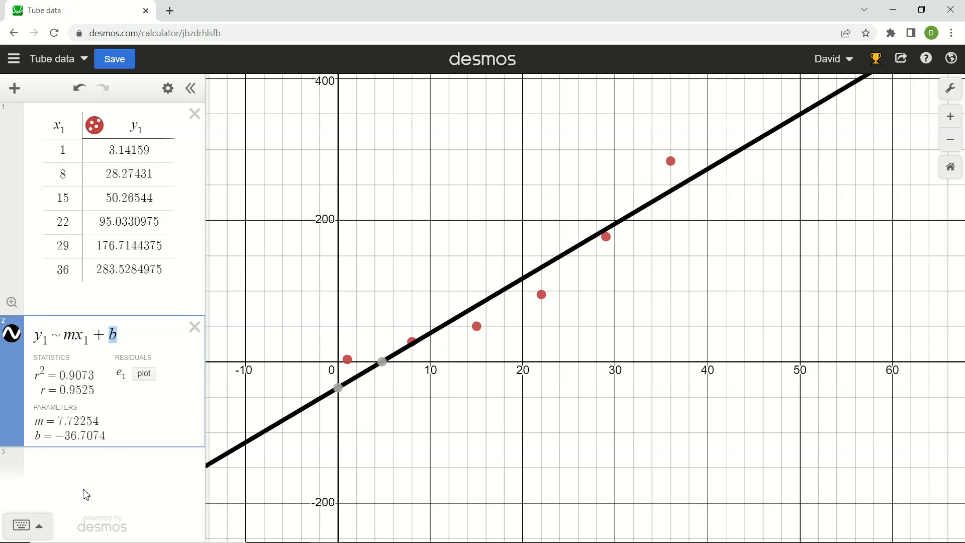
left_click(88, 465)
type("y")
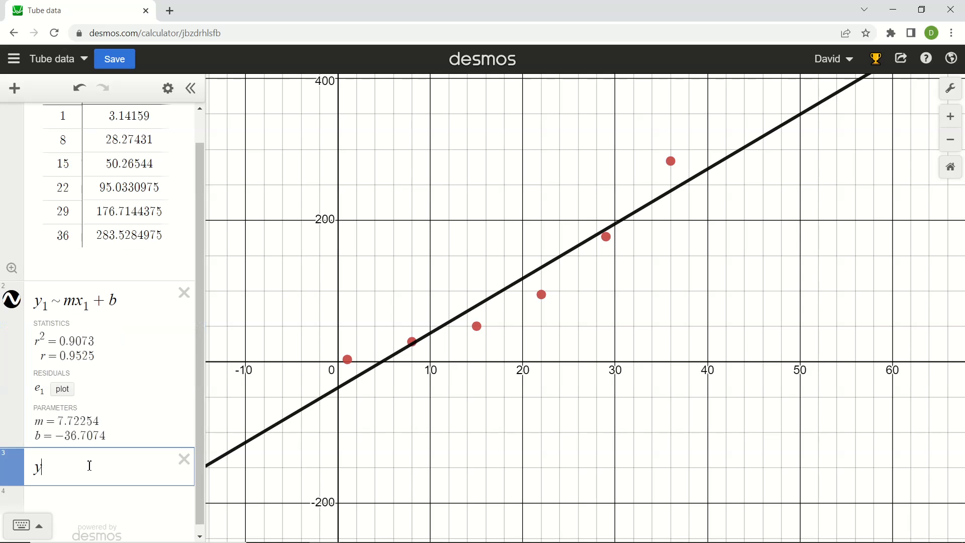
type("=7.7x+")
key("BackSpace")
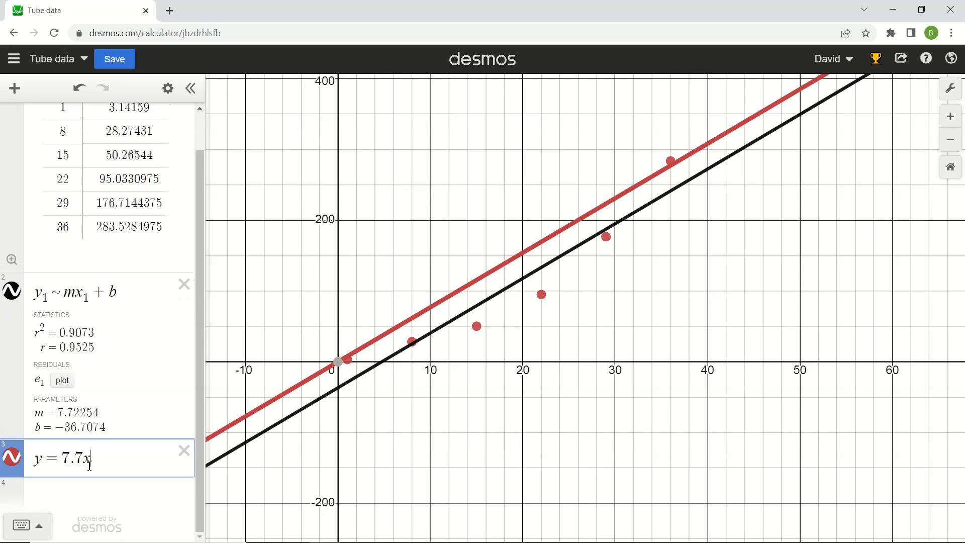
type("-")
type("36.7")
Toggle the visibility of y = 7.7x - 36.7 to compare it with the regression line, and delete that expression.
left_click(19, 462)
left_click(20, 462)
left_click(22, 462)
left_click(22, 463)
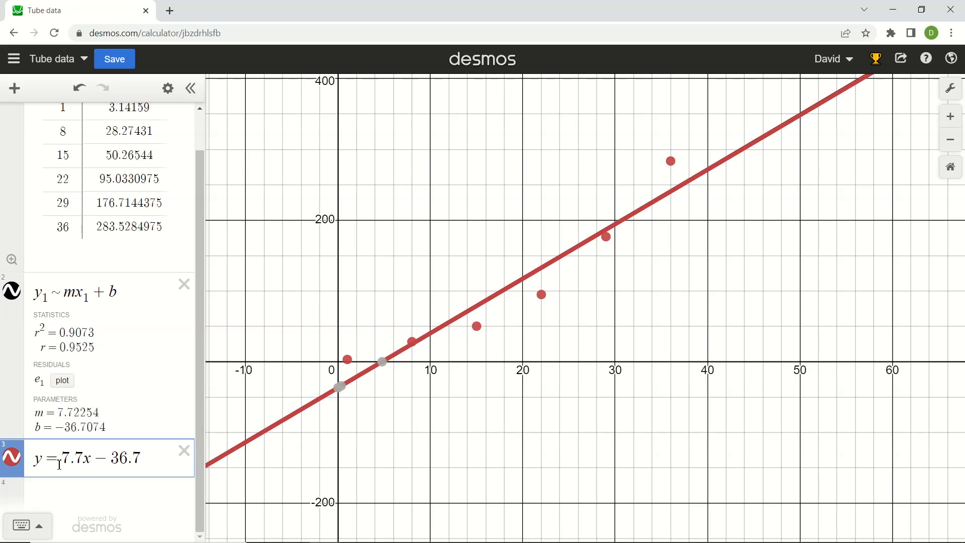
left_click(184, 451)
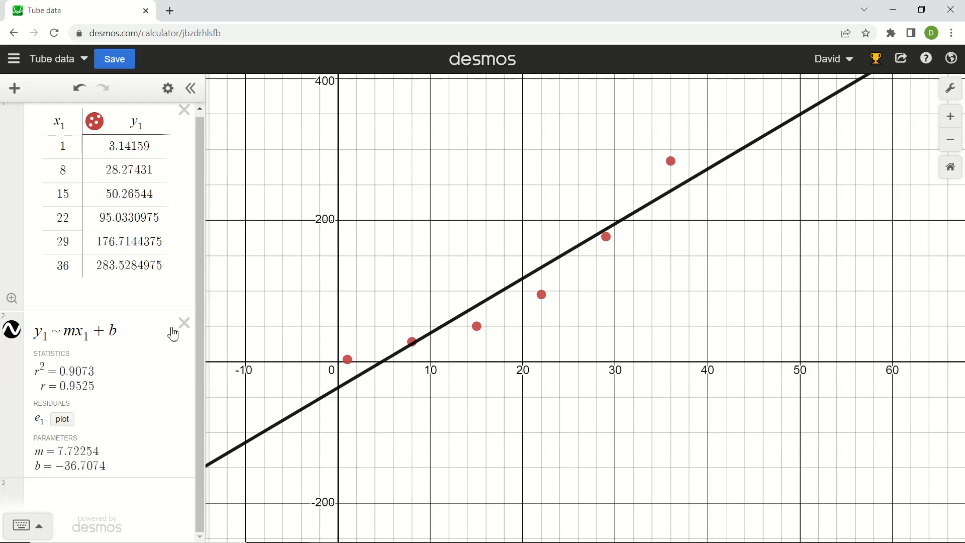
Hide the linear regression's line and add an empty expression beneath it.
left_click(14, 337)
left_click(35, 334)
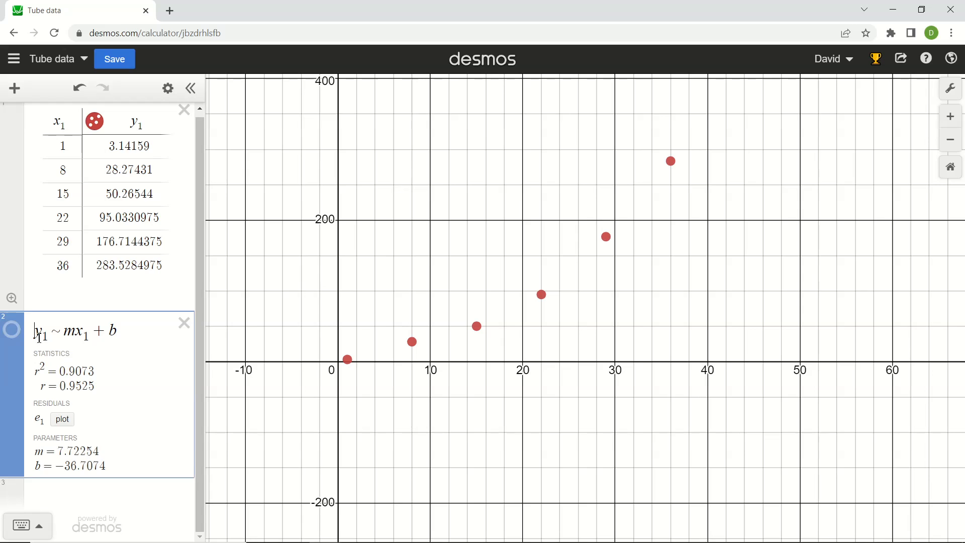
key("Return")
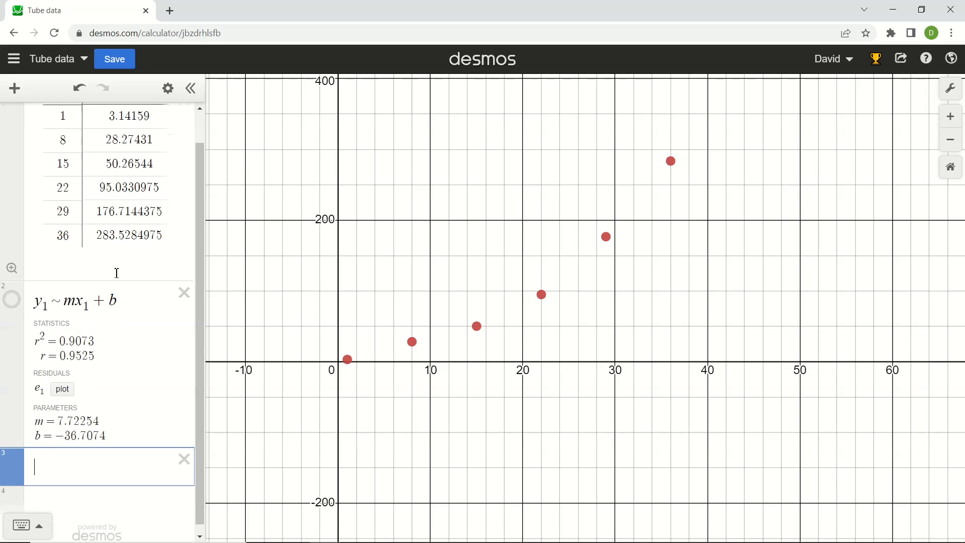
Enter the quadratic regression y1 ~ ax1^2 + bx1 + c in the new expression.
type("y1")
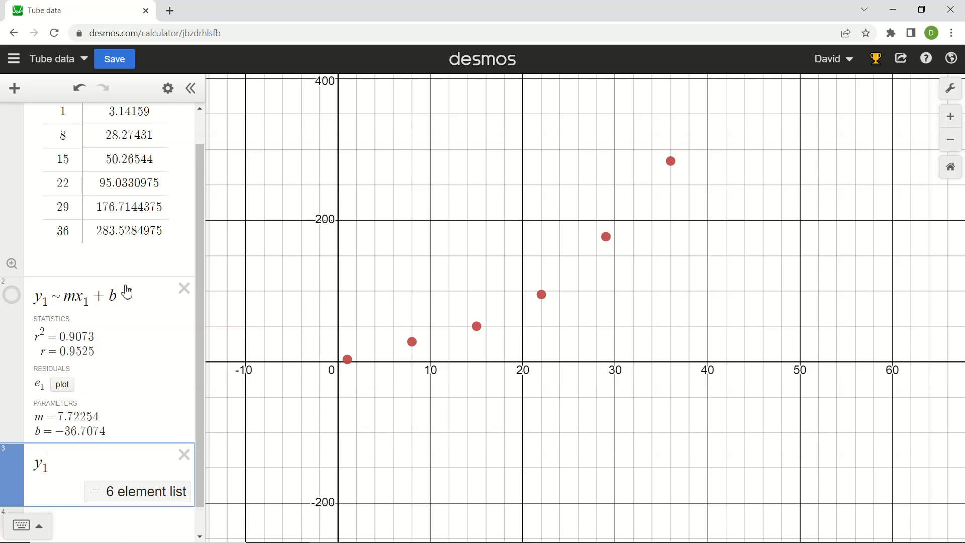
type("~")
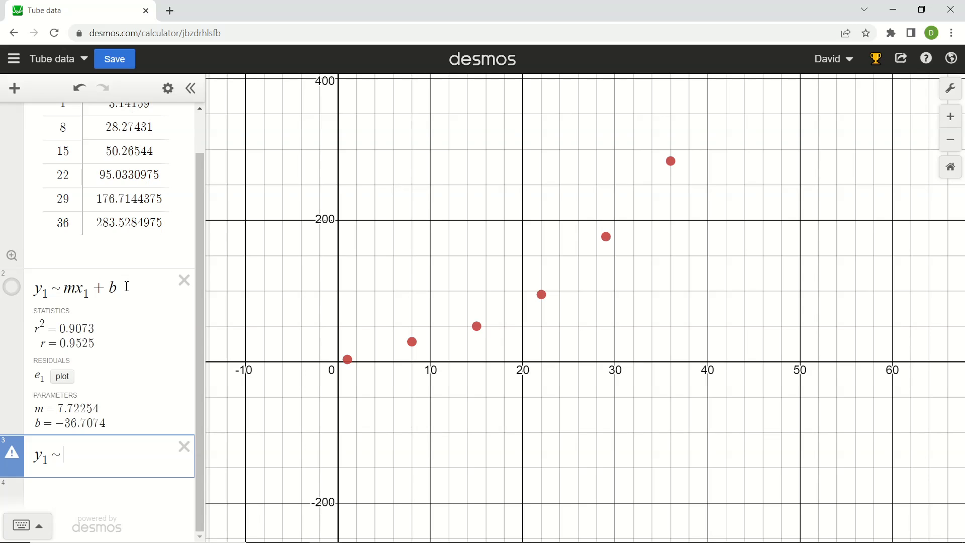
type("ax^2")
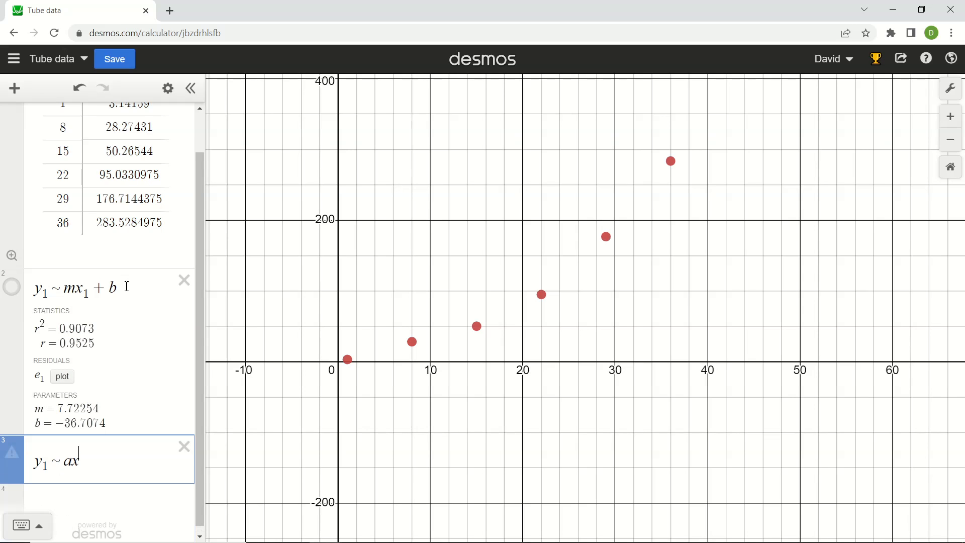
type("+bx+c")
type("1")
type("1^2 + bx_1 + c")
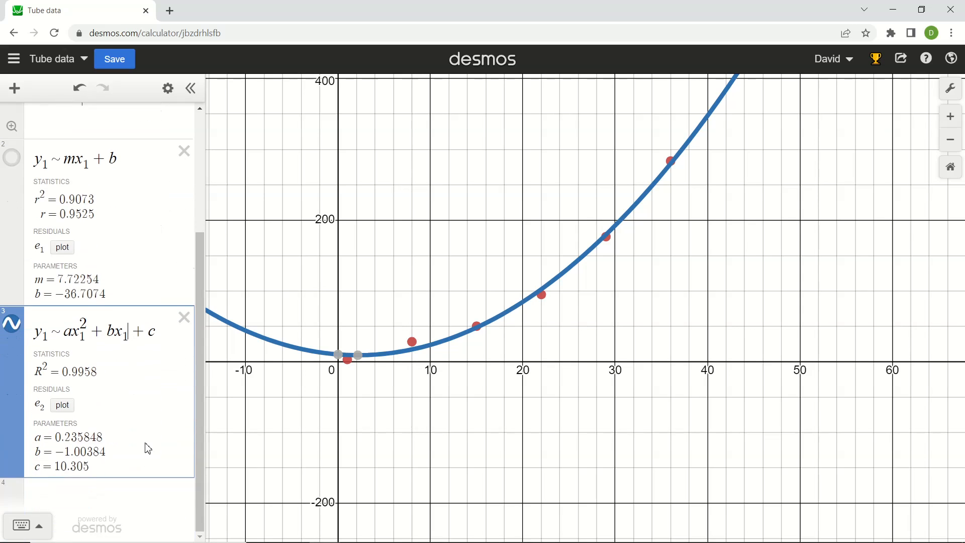
Change the quadratic regression to y1 ~ ax1^3 + bx21 + cx1 + d and widen the expression list to show it fully.
double_click(83, 324)
type("3")
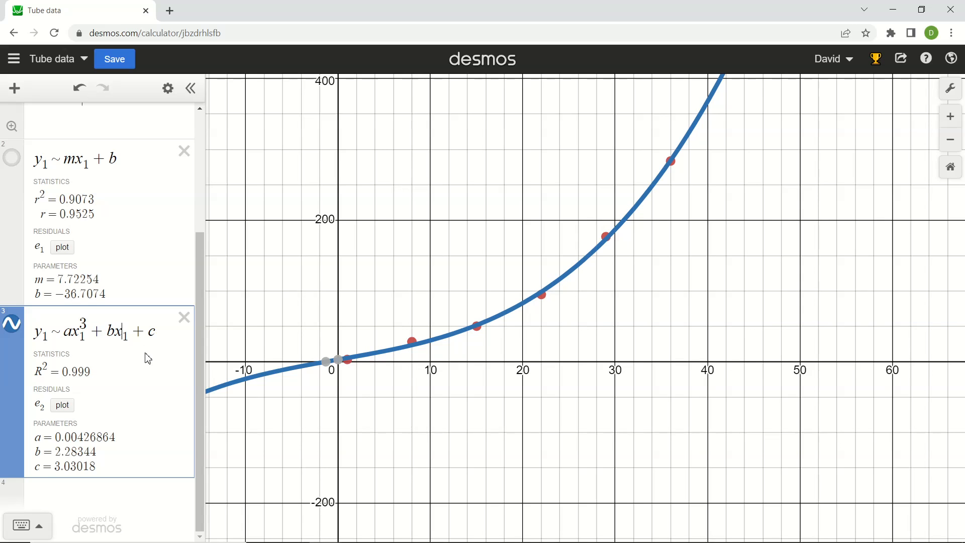
type("2")
left_click(164, 331)
type("x_")
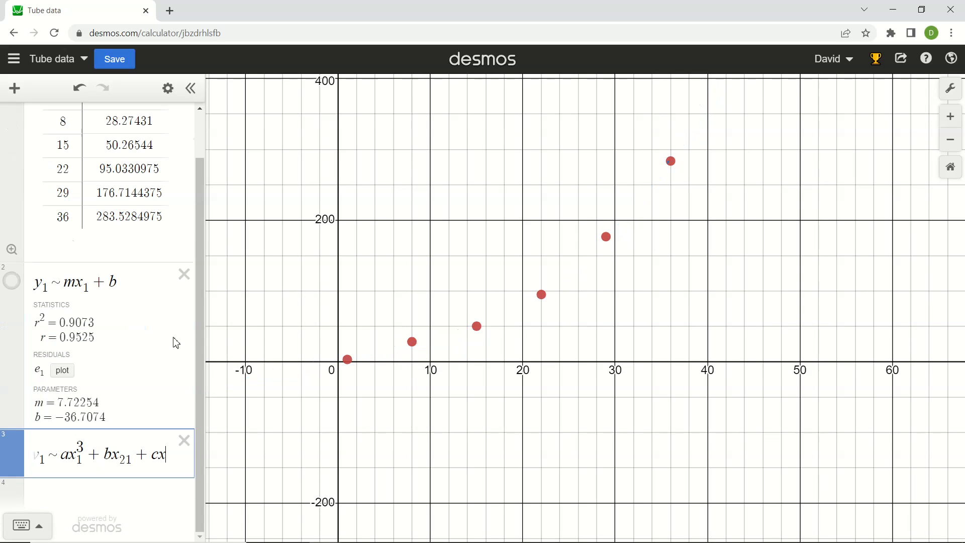
type("1 + d")
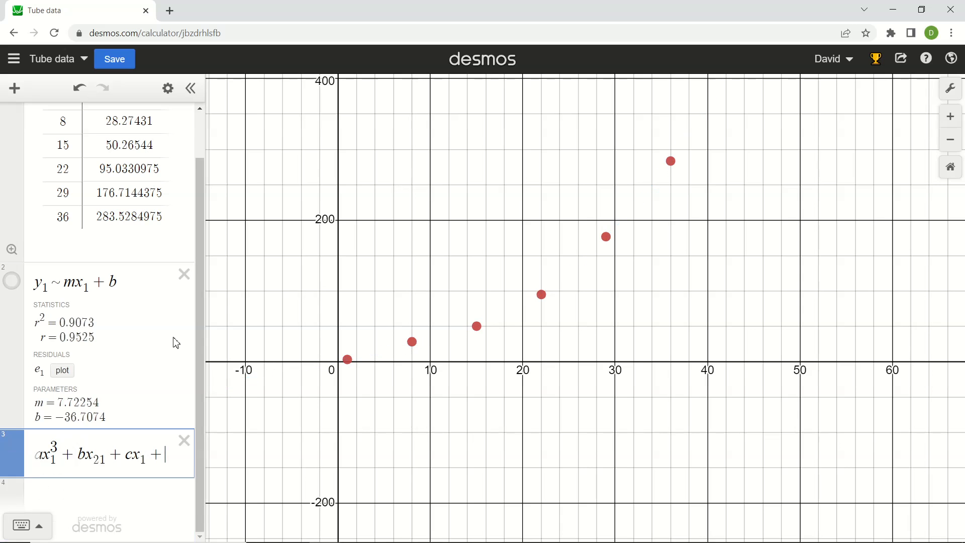
left_click_drag(209, 316, 271, 312)
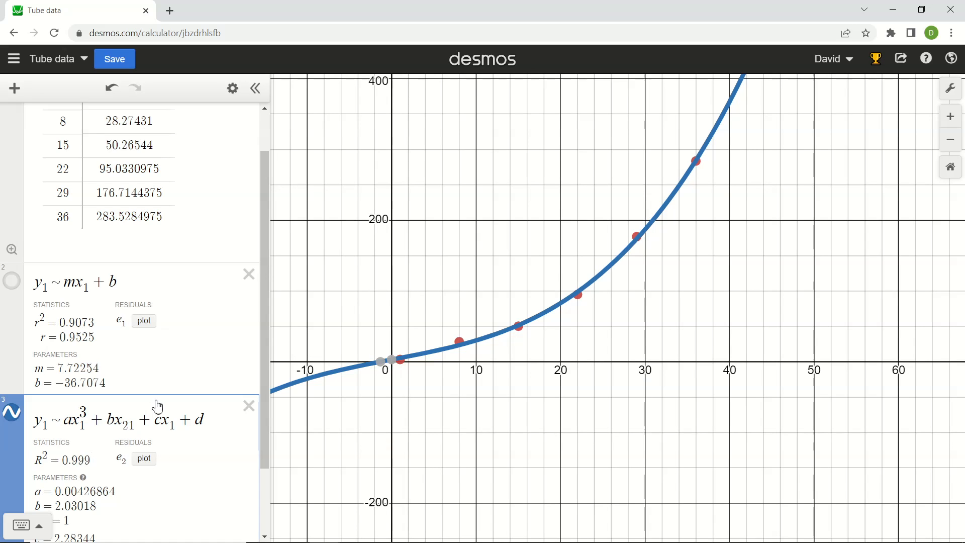
scroll(166, 407, "down", 2)
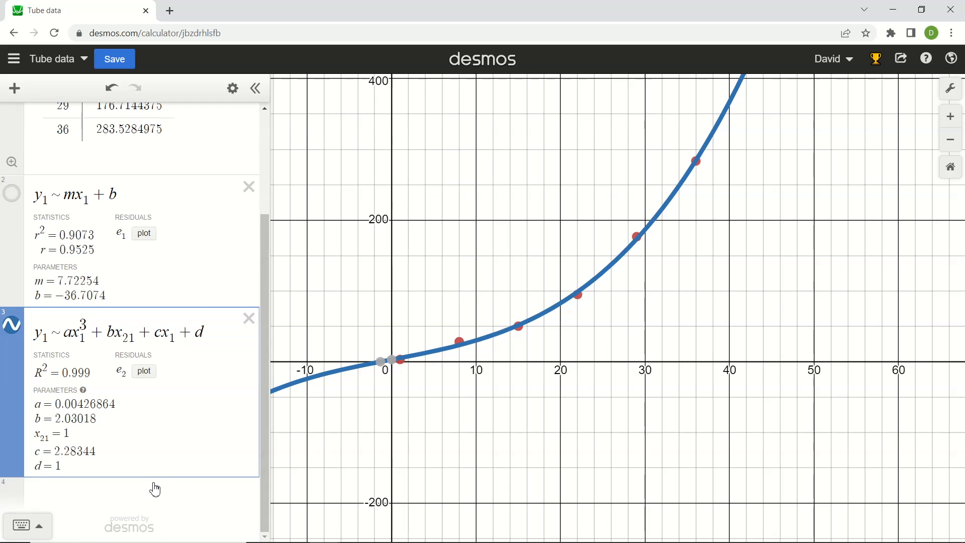
Add the exponential regression y1 ~ a·b^x1 + c as a new expression.
left_click(155, 487)
type("y1")
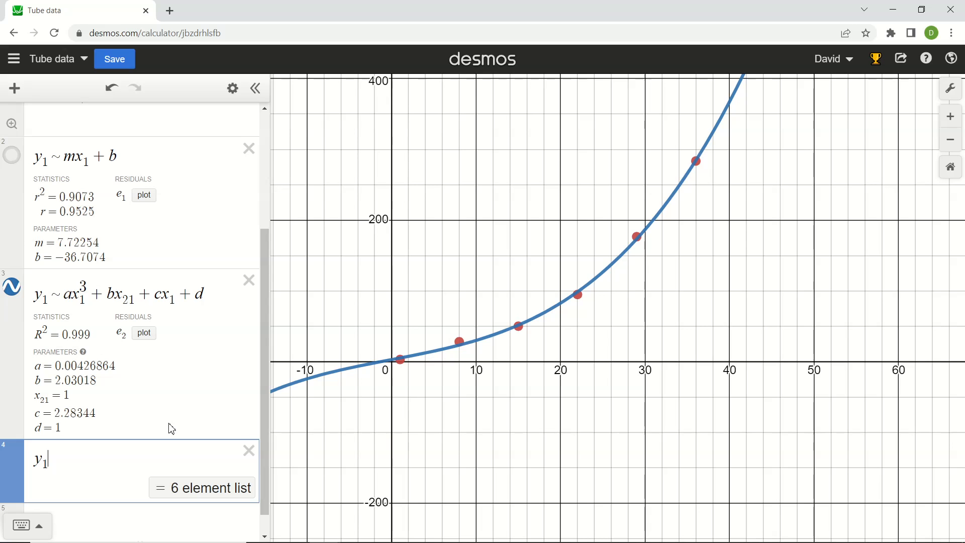
type("~a")
type("*b")
type("^x")
key("Right")
type("+ c")
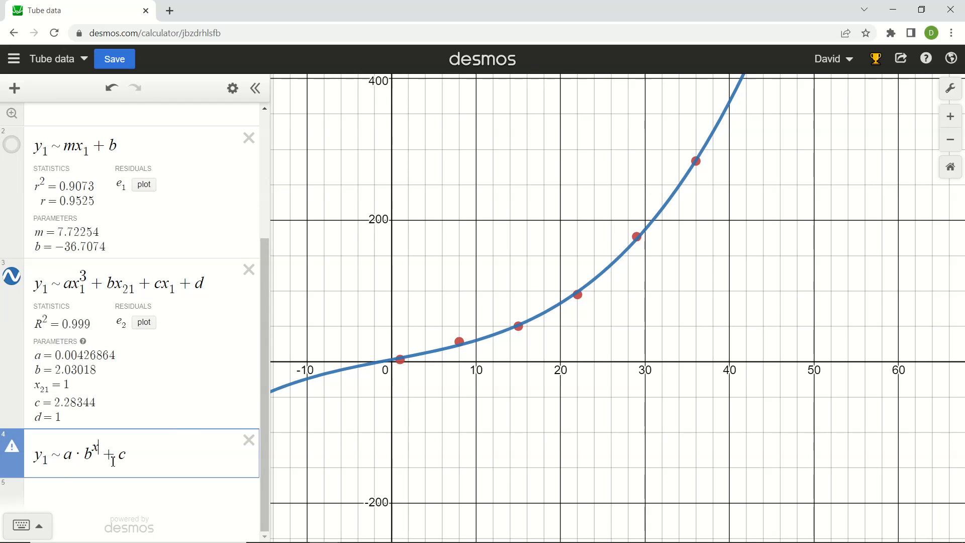
type("x_1")
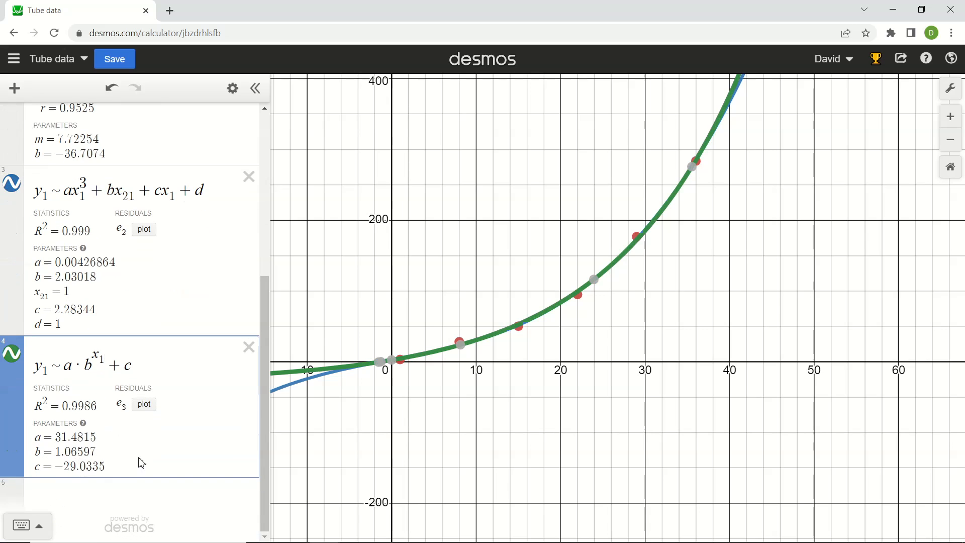
Hide the cubic and exponential regression curves, leaving only the data points on the graph.
scroll(150, 457, "up", 6)
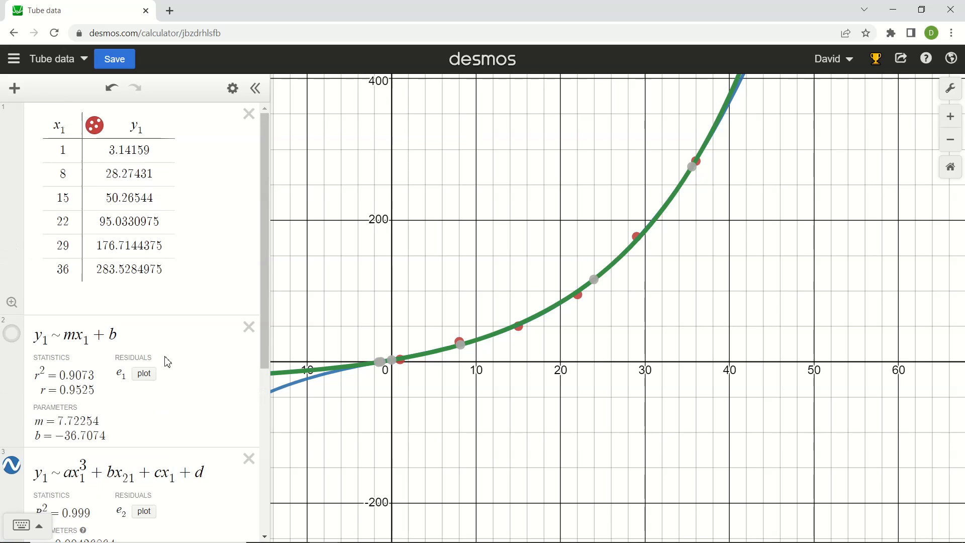
scroll(166, 367, "down", 5)
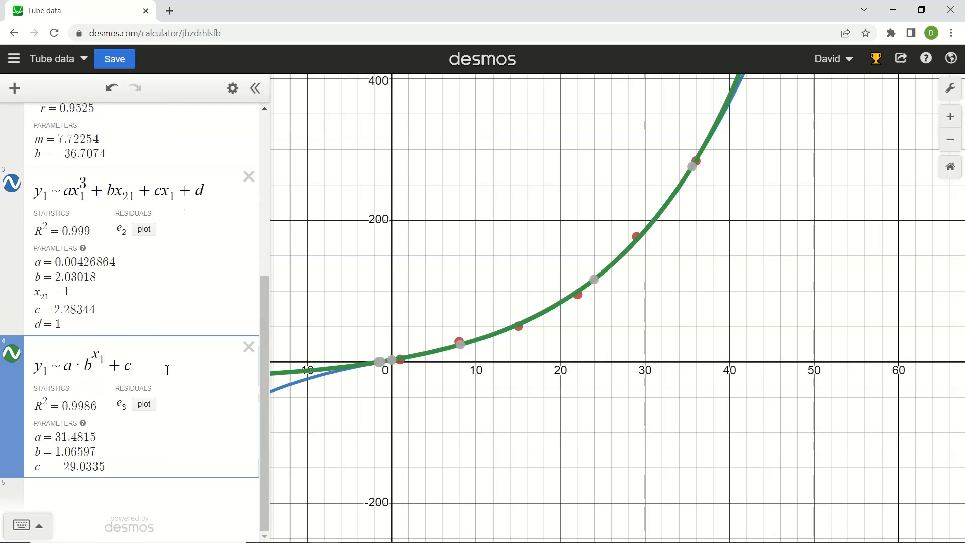
left_click(12, 353)
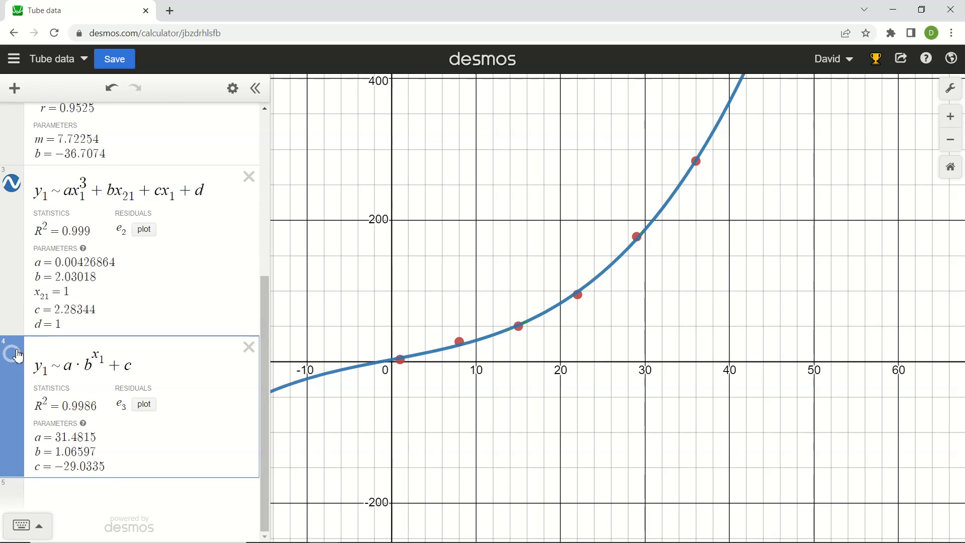
left_click(20, 193)
left_click(17, 355)
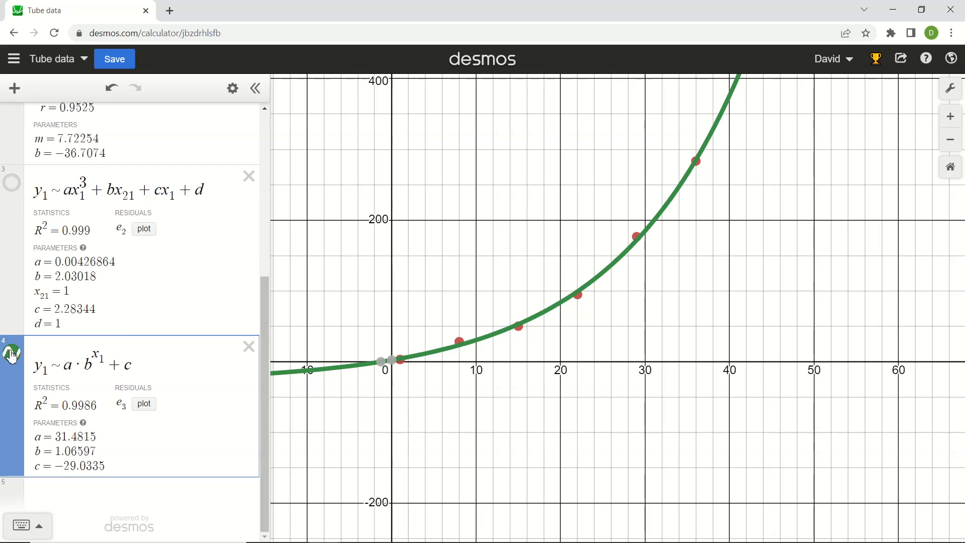
left_click(16, 355)
scroll(31, 355, "up", 5)
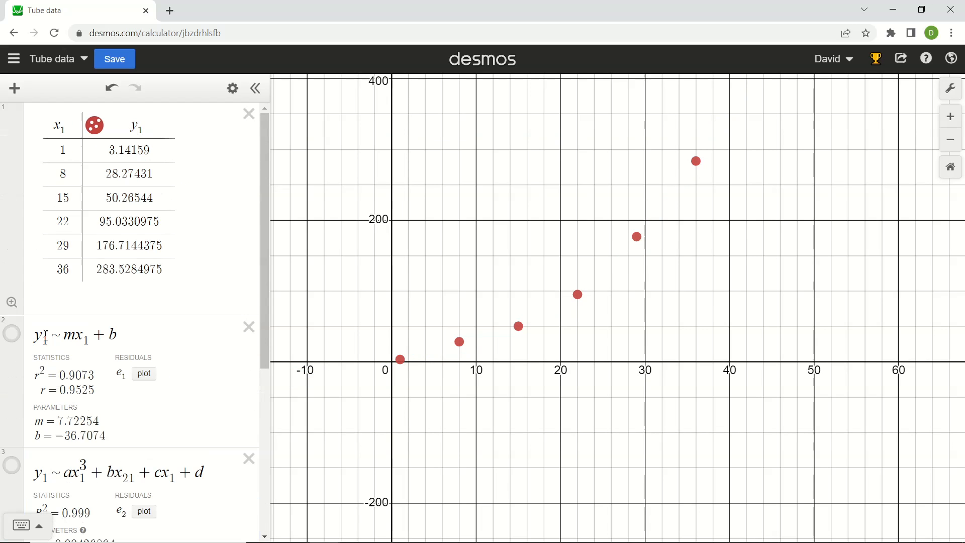